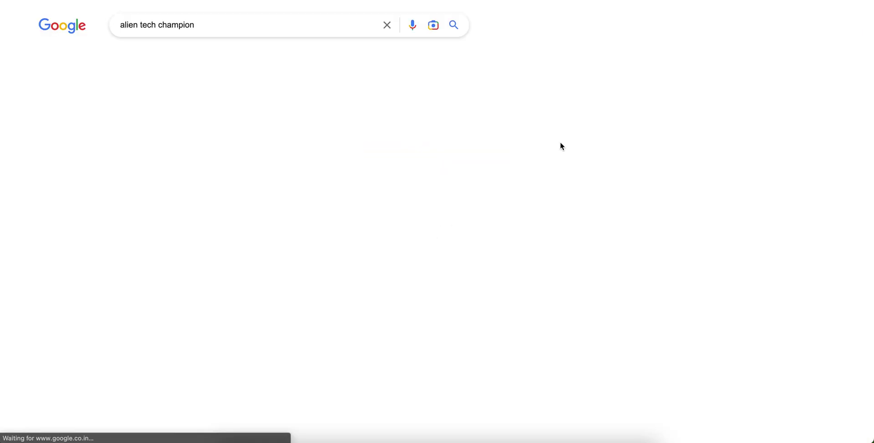
Open the Alien Tech Champion YouTube channel from the search results and read the channel description on its About page.
left_click(234, 114)
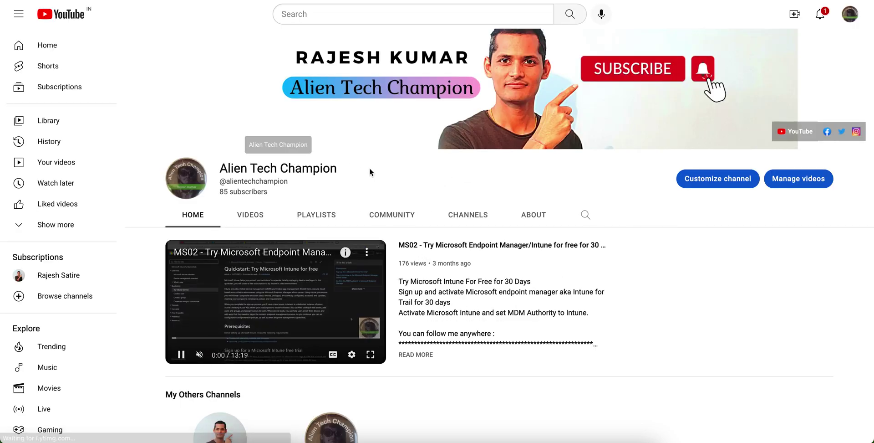
left_click(533, 217)
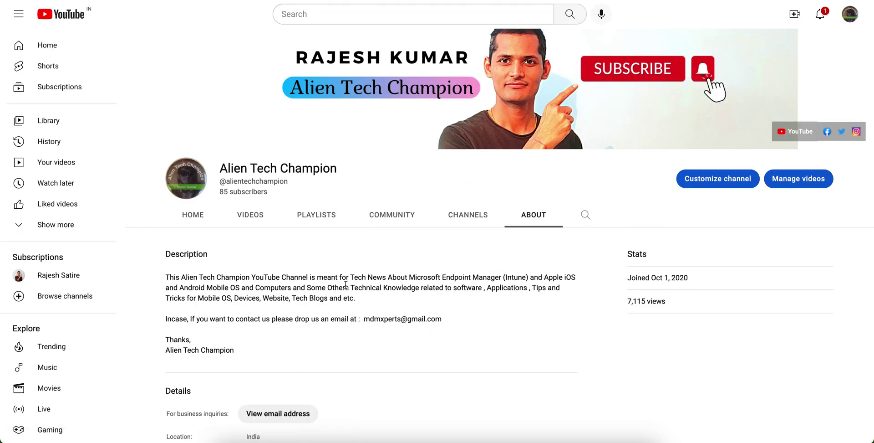
left_click_drag(293, 286, 424, 287)
left_click(497, 302)
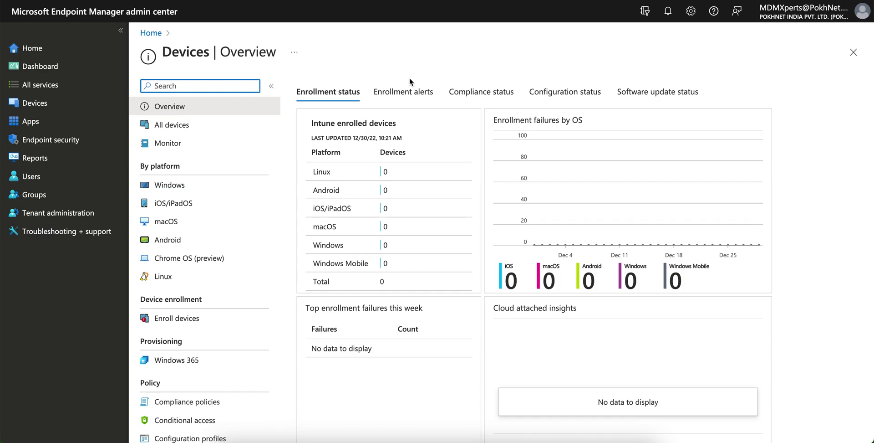
In the Microsoft Endpoint Manager admin center, open Policy sets from the Devices section.
scroll(240, 221, "down", 8)
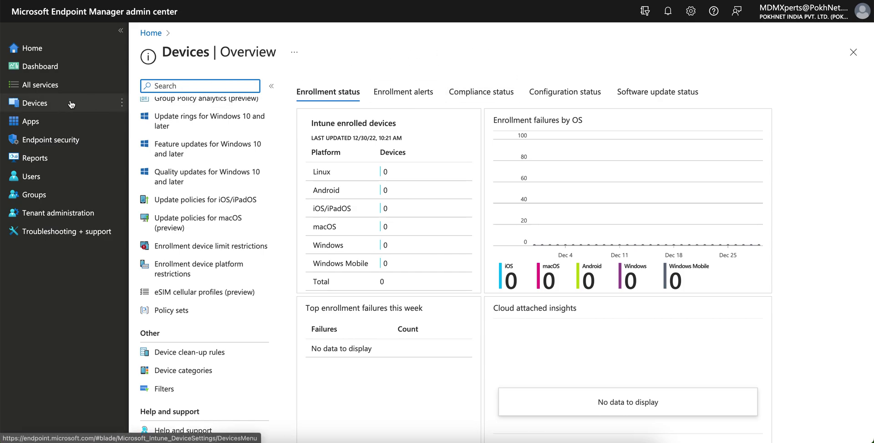
left_click(33, 103)
scroll(252, 219, "down", 5)
scroll(253, 223, "down", 5)
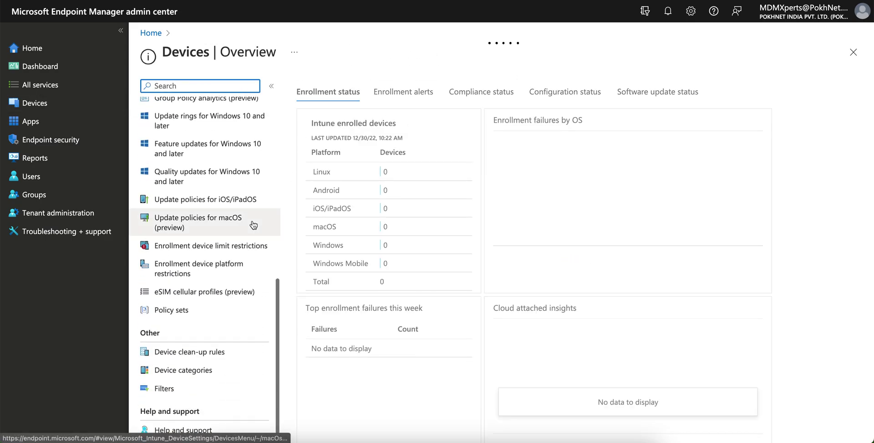
scroll(223, 236, "up", 8)
scroll(234, 195, "up", 2)
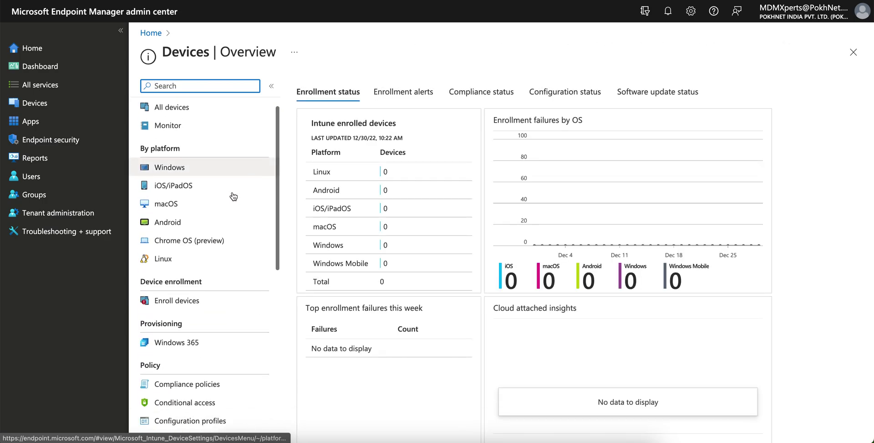
scroll(234, 194, "down", 8)
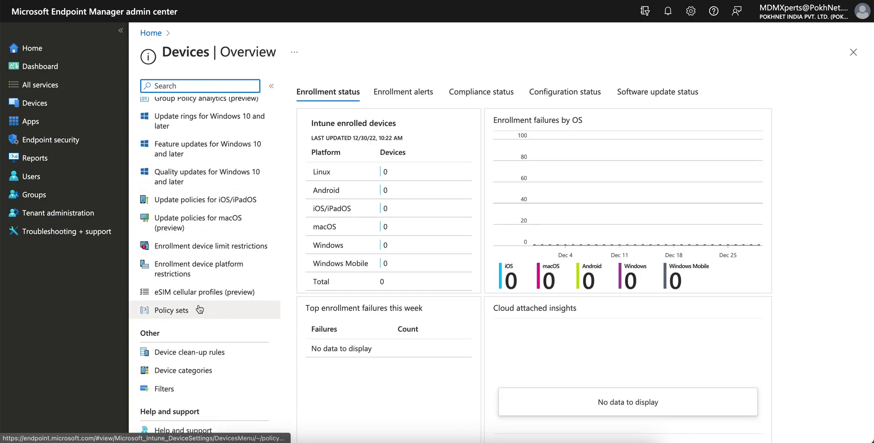
left_click(214, 311)
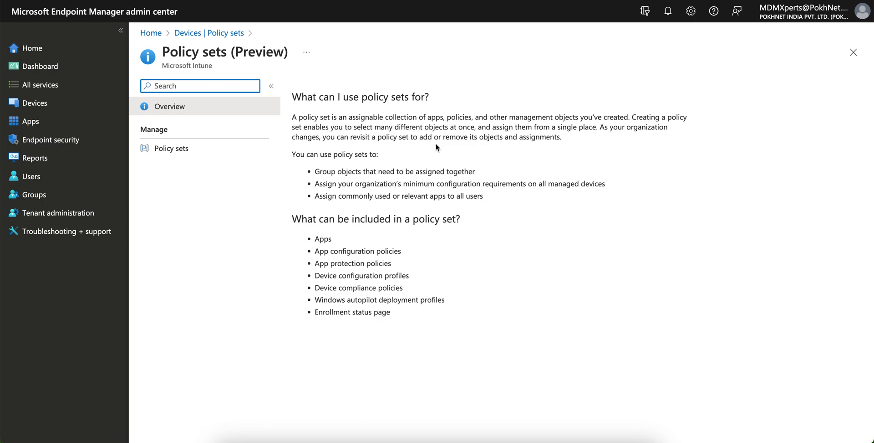
Read the policy sets overview, covering what policy sets are used for and which object types they can include.
left_click_drag(309, 119, 483, 121)
left_click(602, 146)
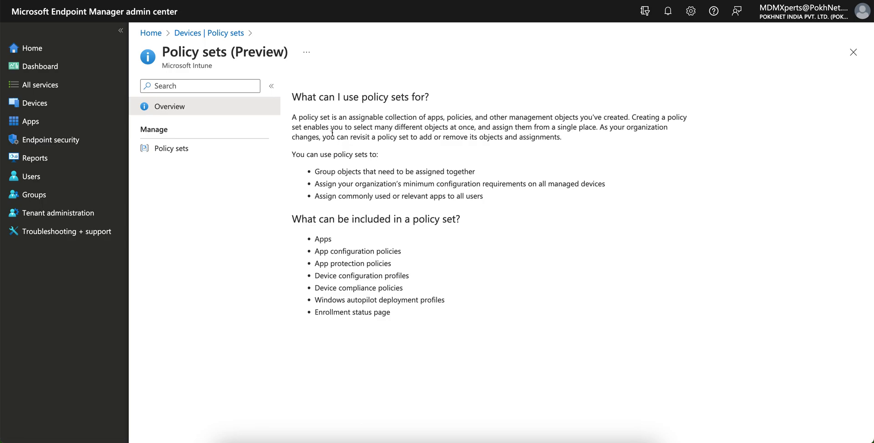
left_click_drag(293, 97, 495, 107)
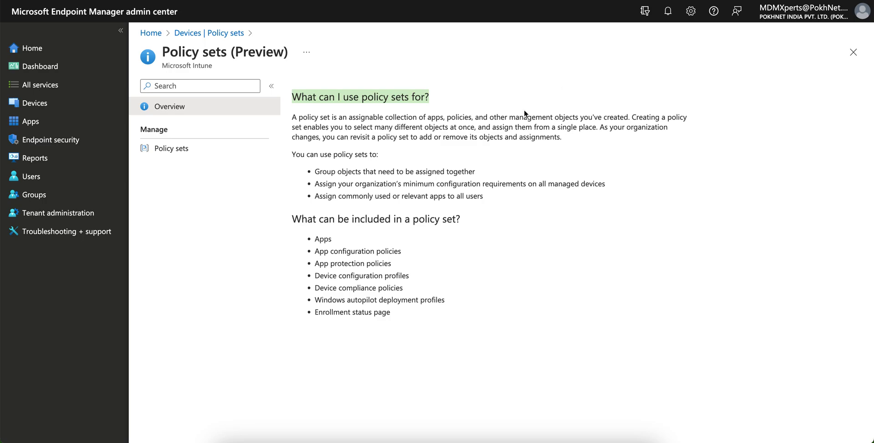
left_click_drag(312, 238, 383, 320)
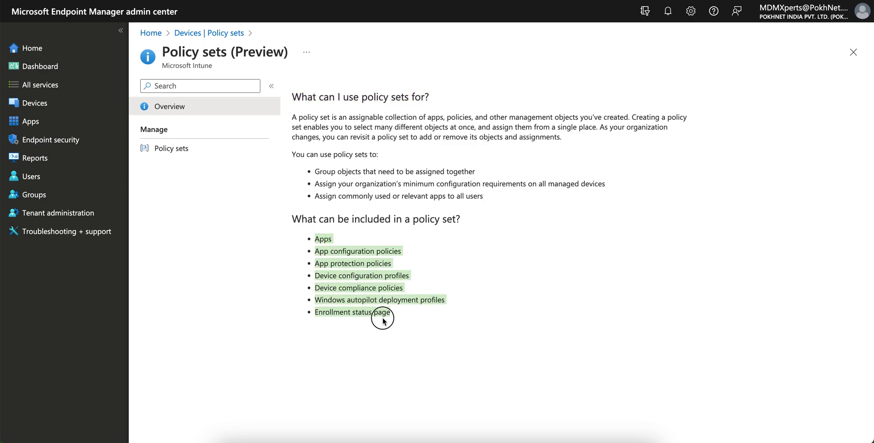
left_click(396, 320)
left_click_drag(448, 299, 339, 299)
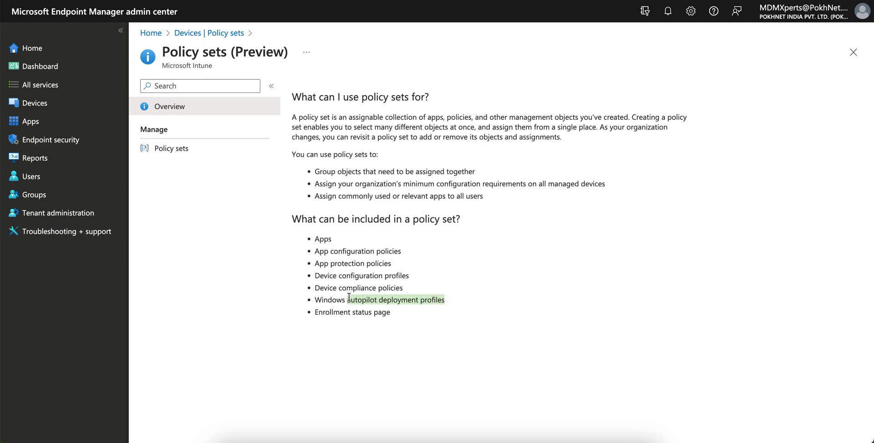
left_click_drag(403, 288, 309, 246)
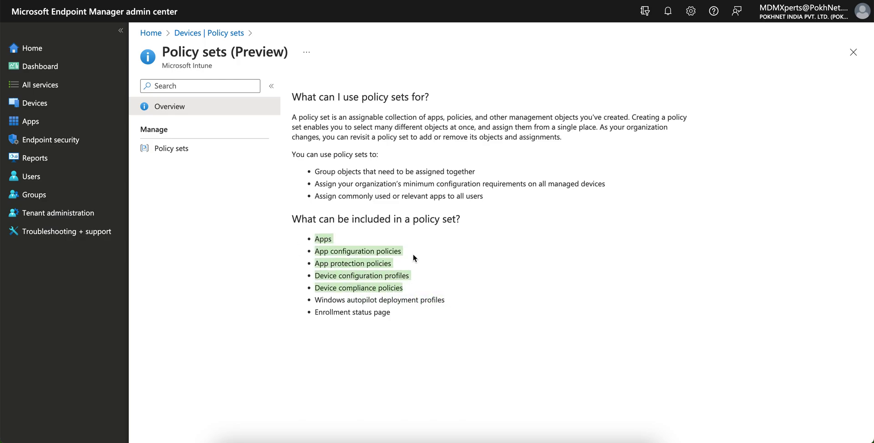
left_click(437, 263)
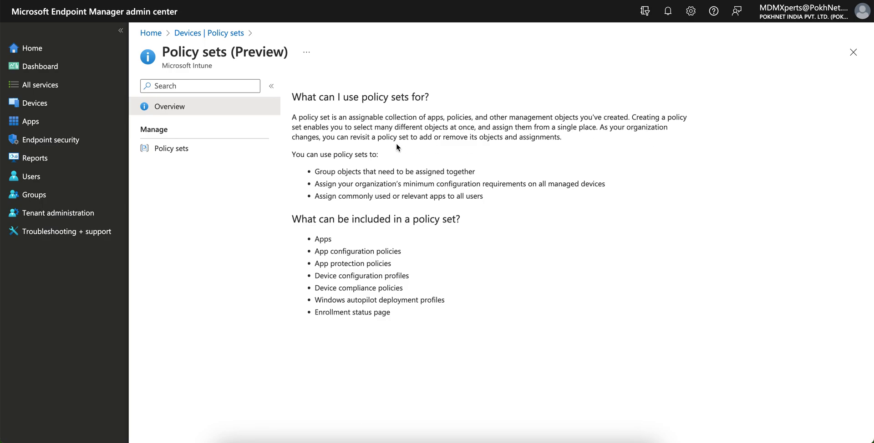
left_click_drag(329, 127, 445, 128)
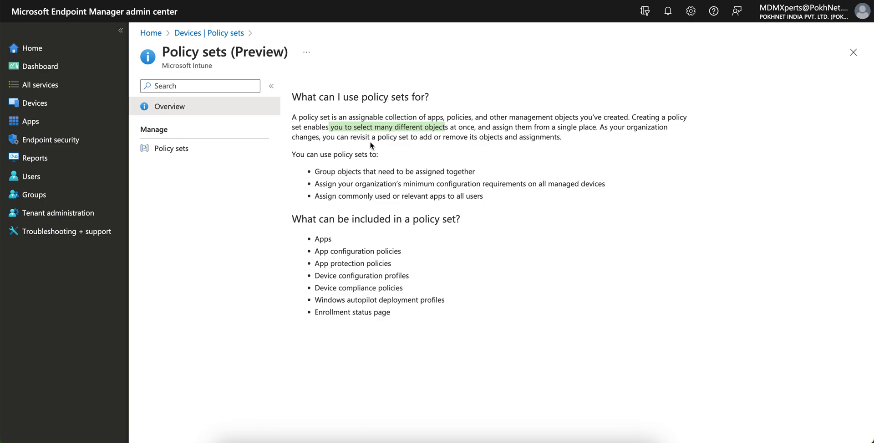
Open the list of policy sets and read the introductory text about associating objects, supported platforms and cross-platform assignment.
left_click(216, 150)
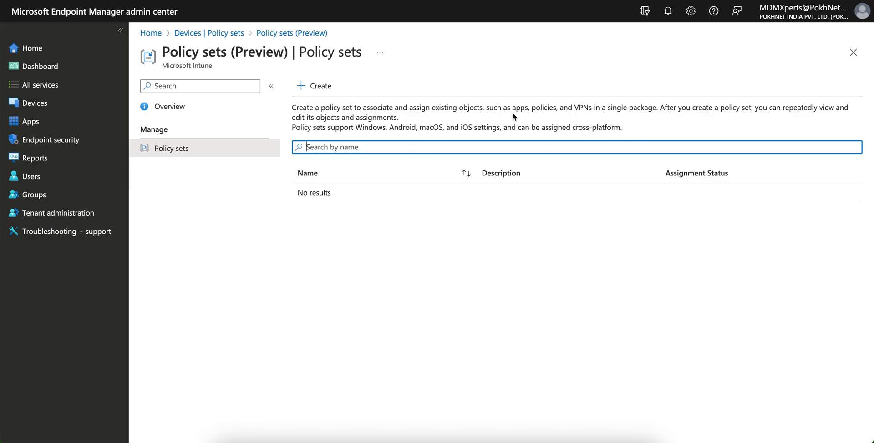
left_click_drag(321, 107, 425, 108)
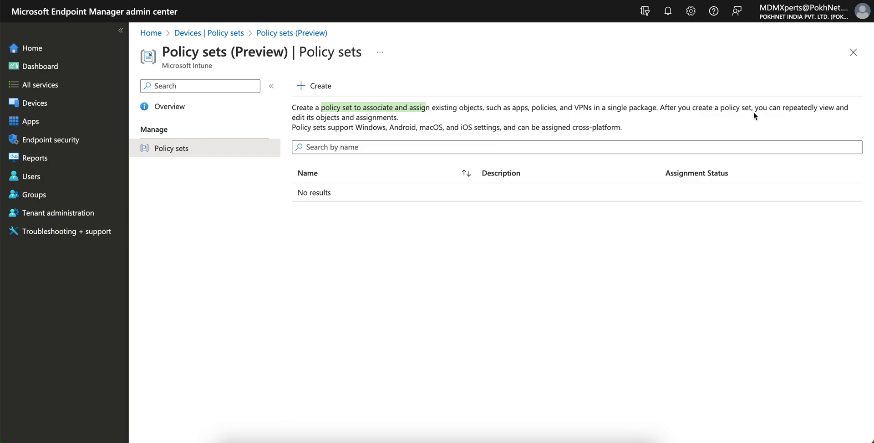
left_click(541, 277)
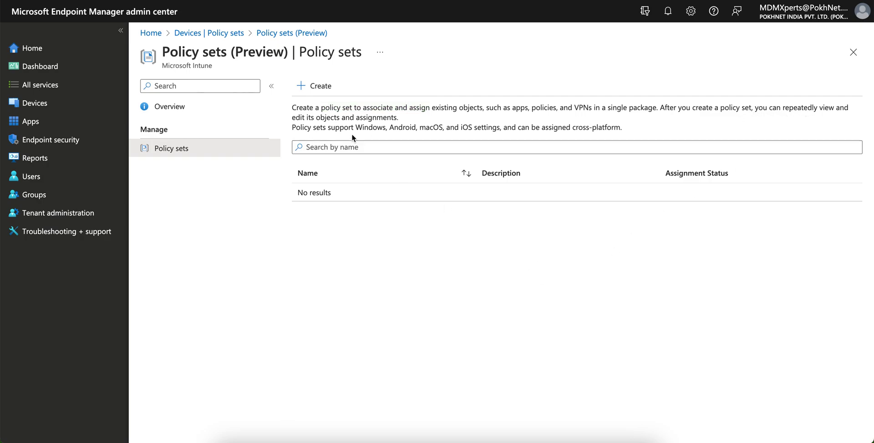
left_click_drag(331, 128, 434, 128)
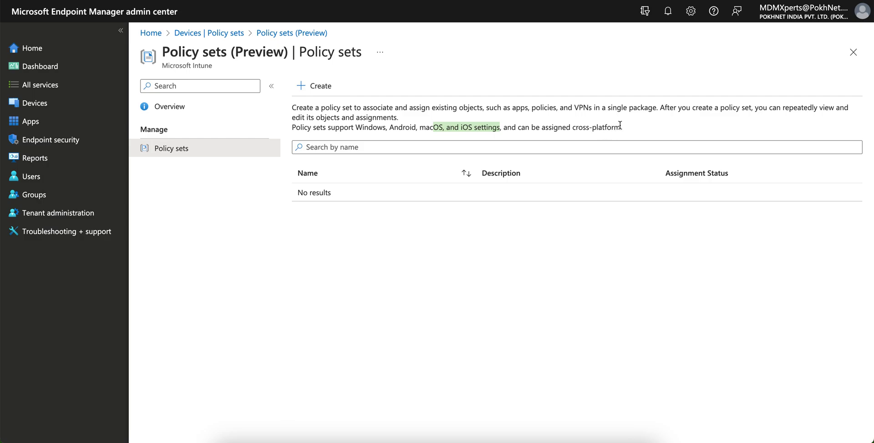
left_click(625, 128)
left_click_drag(626, 128, 531, 128)
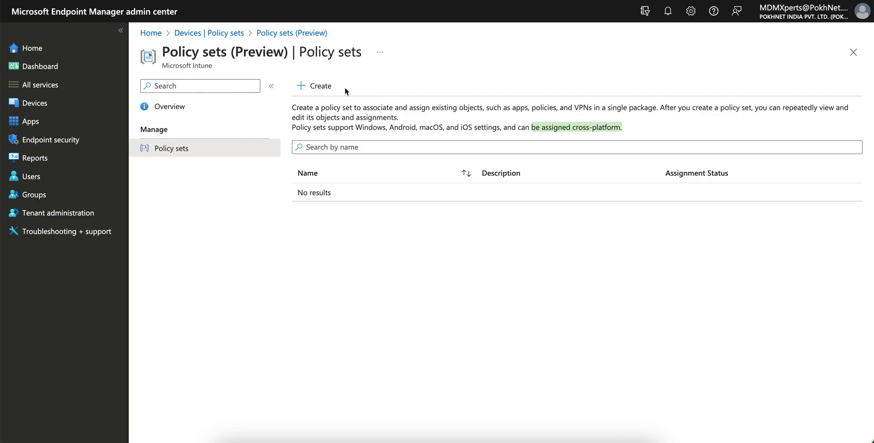
Start a new policy set named "Apple iOS Policy Set" and proceed to its application management settings.
left_click(322, 87)
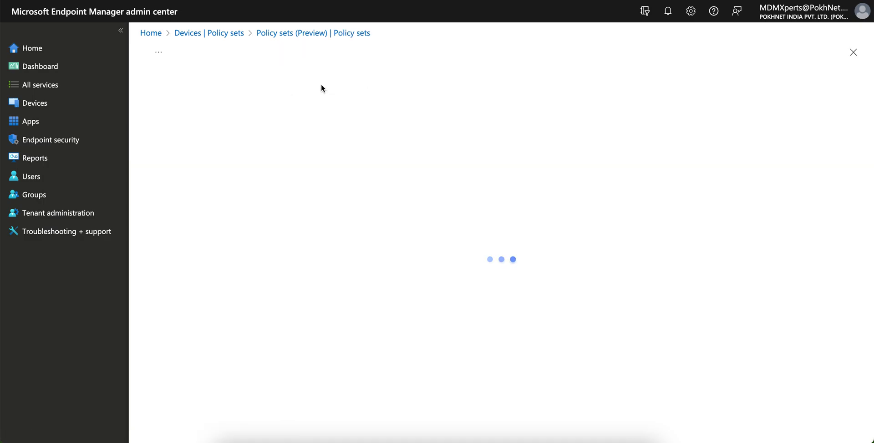
left_click(321, 155)
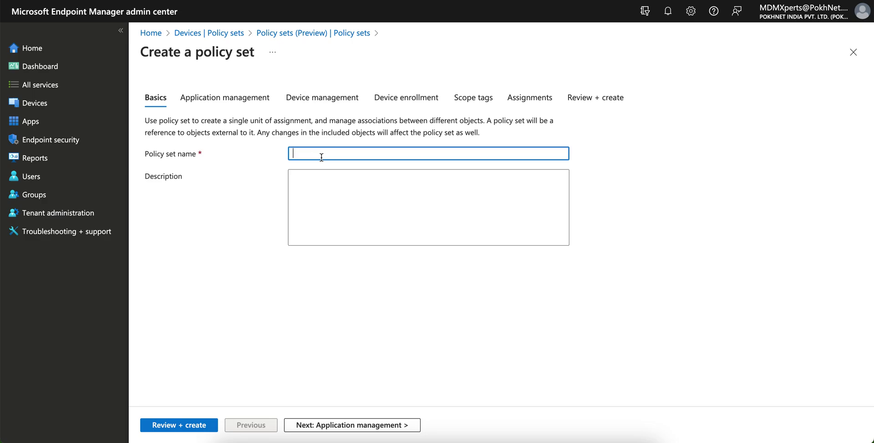
type("Apple iOS Policy Set")
left_click(343, 429)
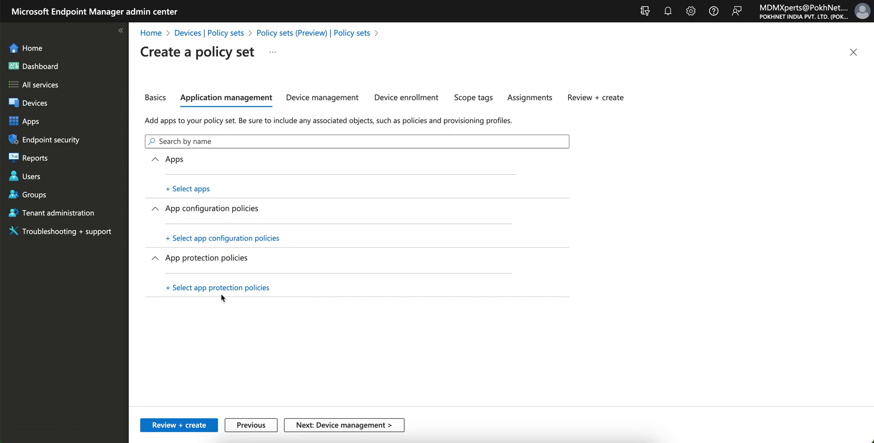
Add the Microsoft Outlook iOS store app to the policy set.
left_click(194, 189)
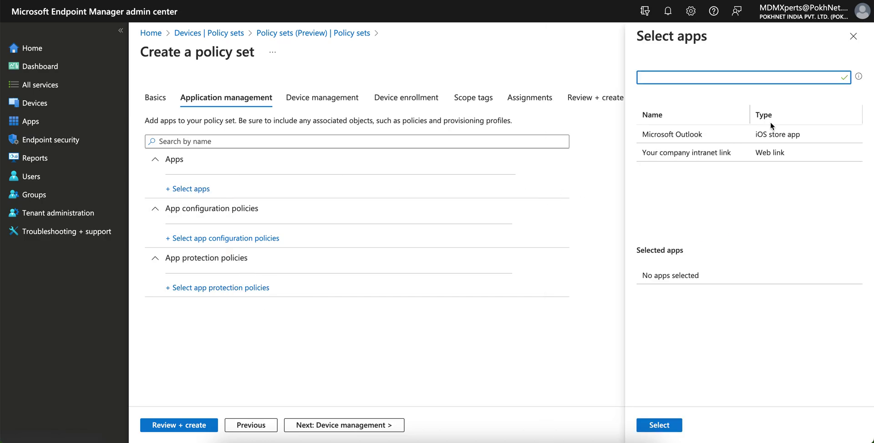
left_click(714, 134)
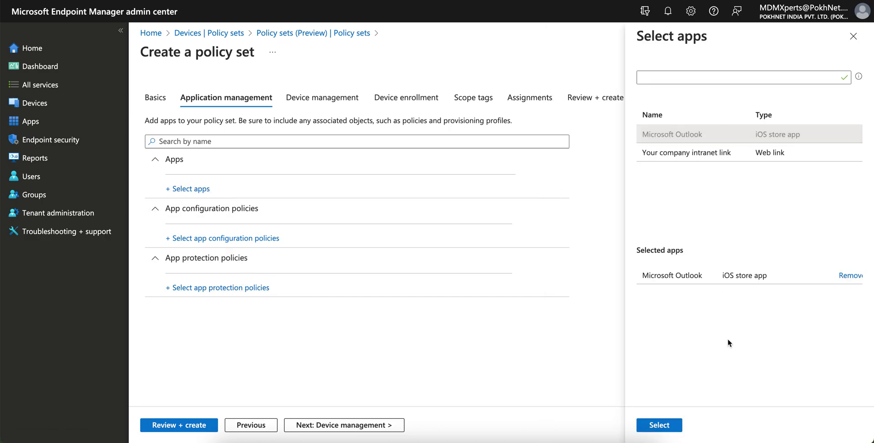
left_click(664, 427)
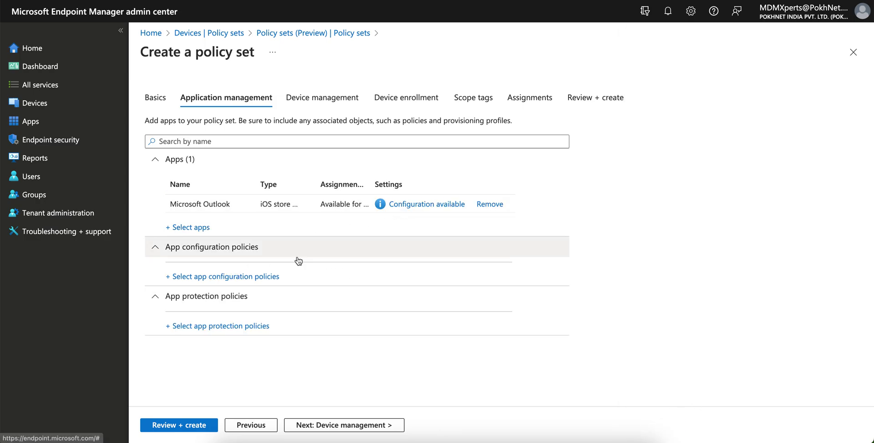
Configure Microsoft Outlook with uninstall on device removal No, install as removable Yes and assignment type Required, and save the settings.
left_click(416, 204)
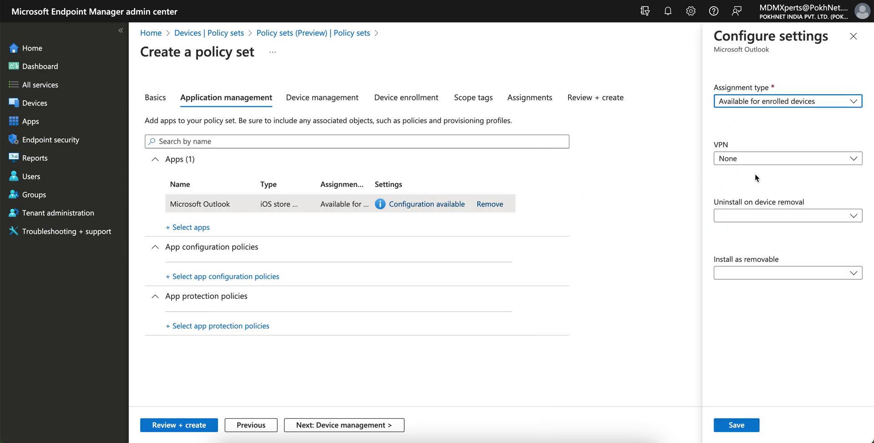
left_click(799, 219)
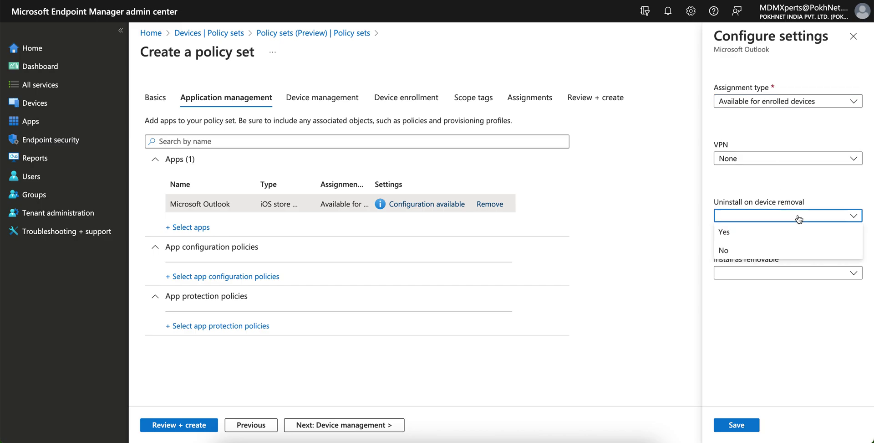
left_click(750, 251)
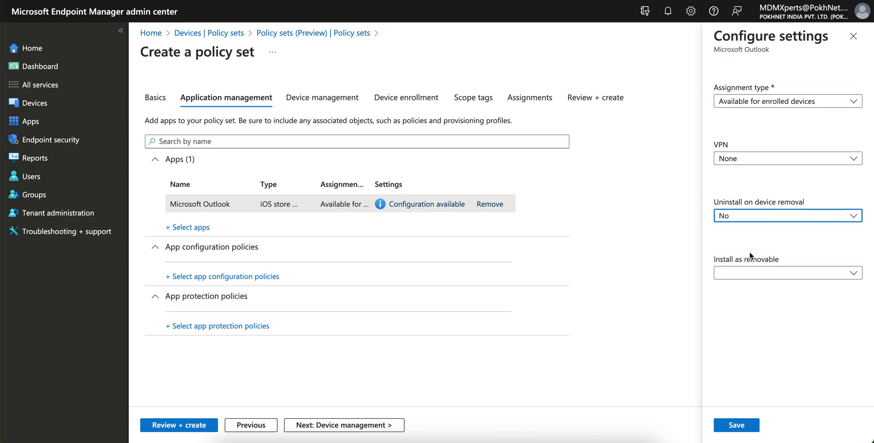
left_click(772, 274)
left_click(759, 289)
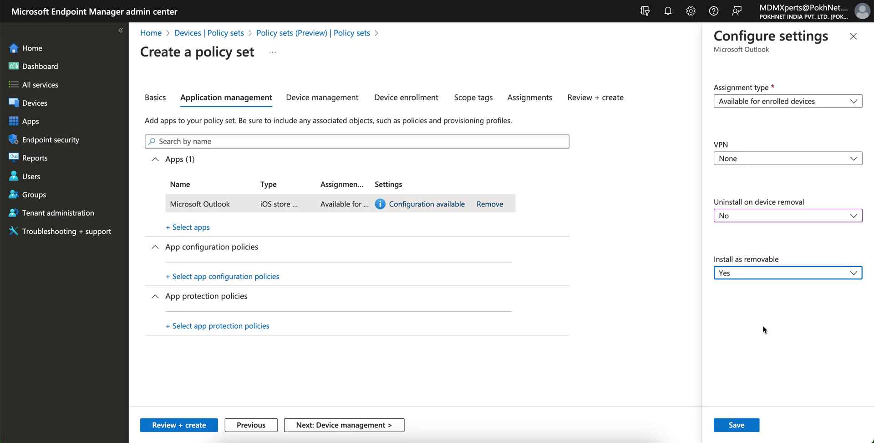
left_click(801, 101)
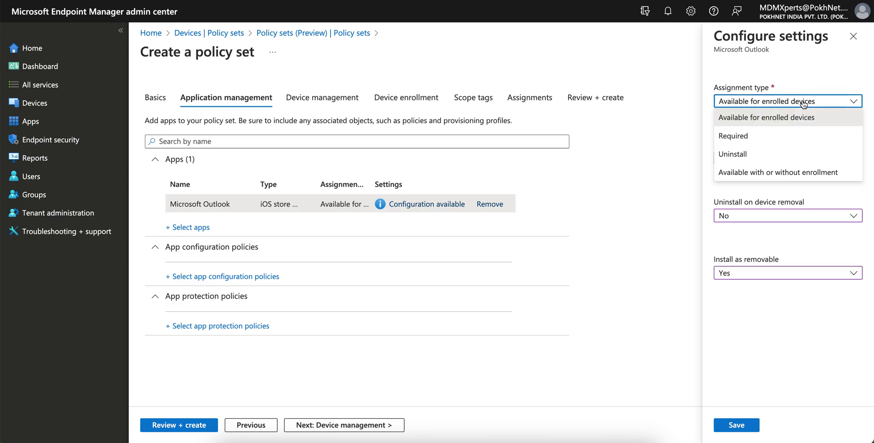
left_click(772, 136)
left_click(738, 426)
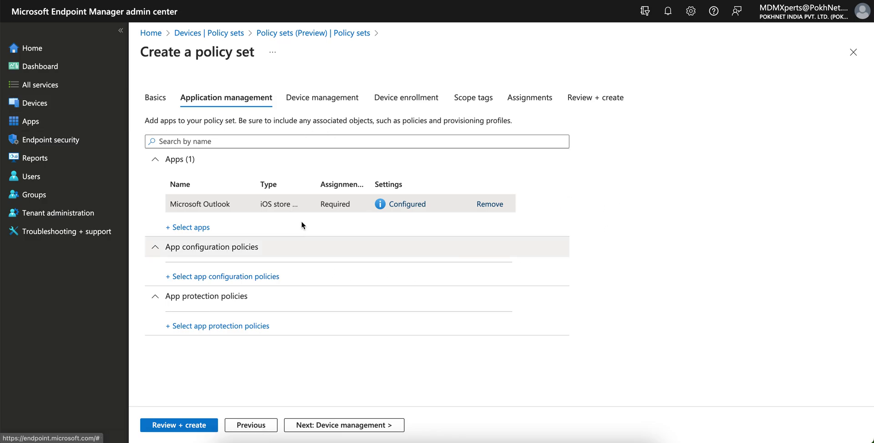
Look through the available app configuration and app protection policies without adding any to the policy set.
left_click(254, 276)
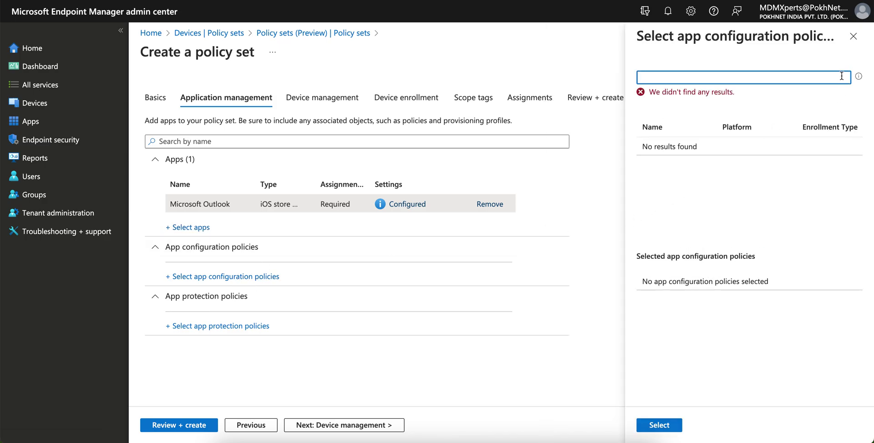
left_click(856, 41)
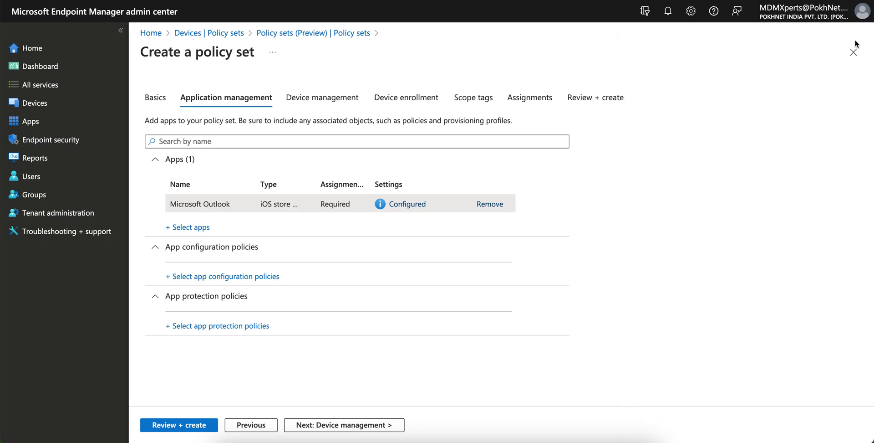
left_click(250, 326)
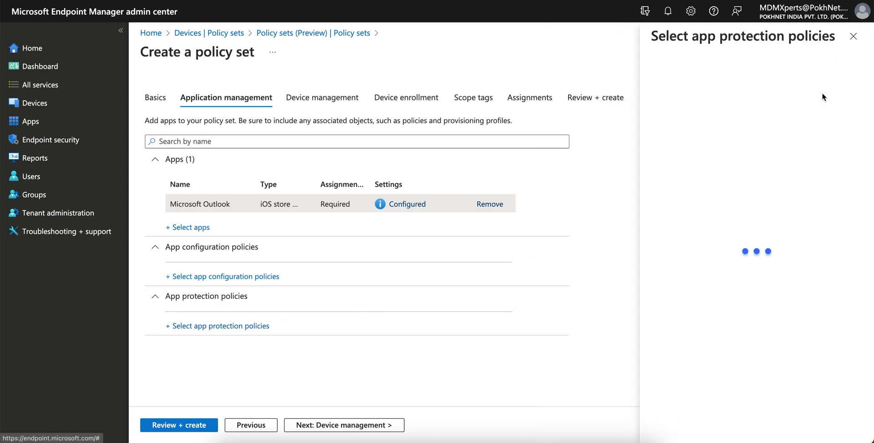
left_click(756, 134)
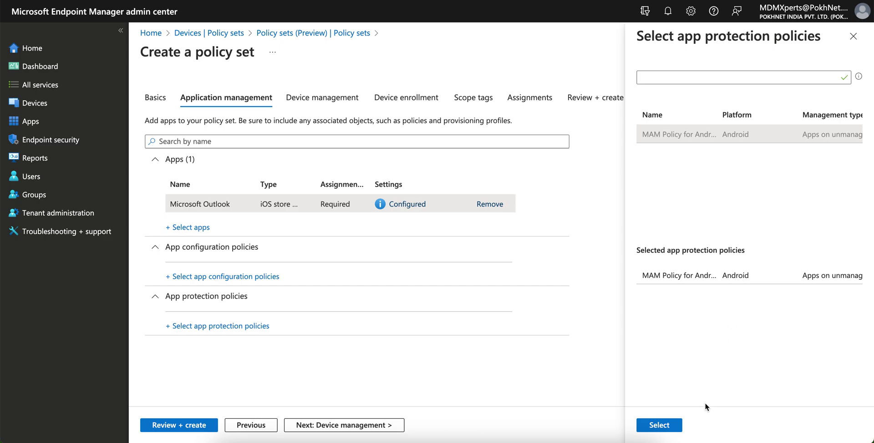
left_click(854, 36)
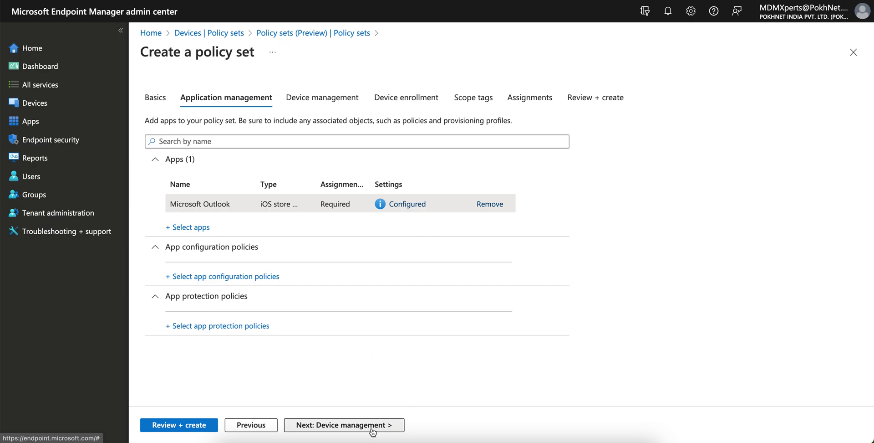
Proceed to device management and add the "Global - iOS COD Compliance Policy" device compliance policy to the policy set.
left_click(345, 424)
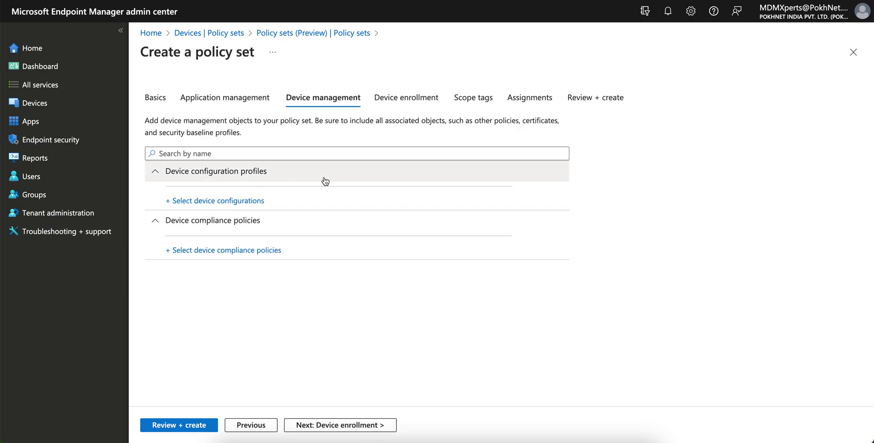
left_click(248, 250)
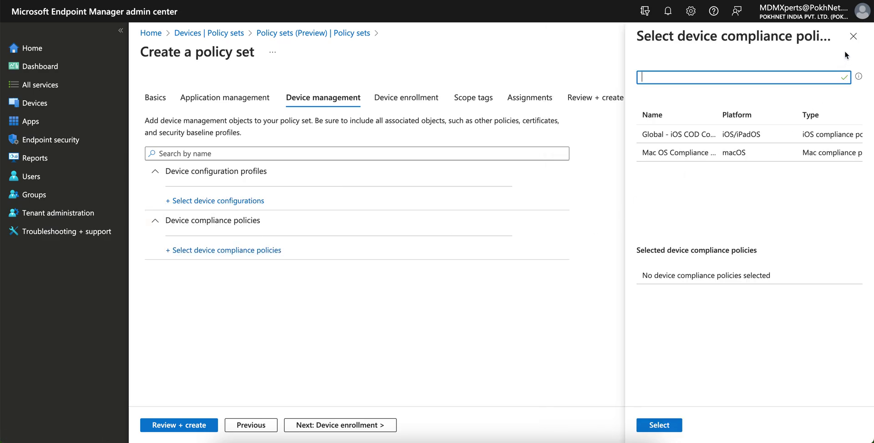
left_click(678, 134)
left_click(669, 419)
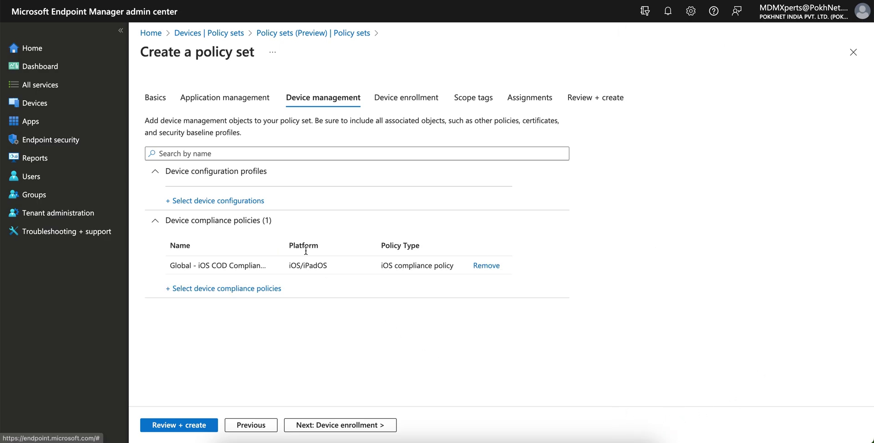
Add the "Global - iOS Native Email Config Profile" device configuration profile to the policy set.
left_click(232, 203)
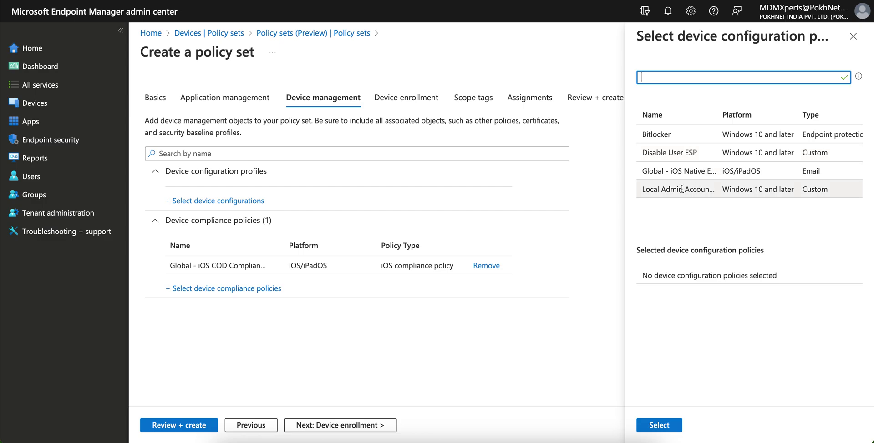
left_click(693, 172)
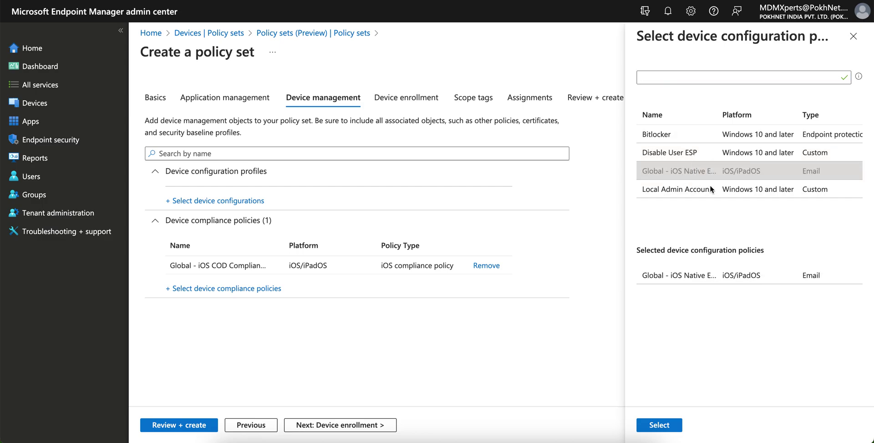
left_click(659, 425)
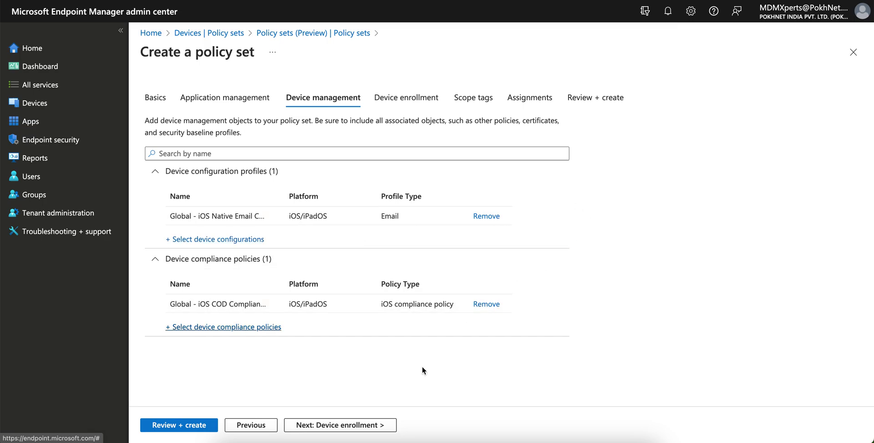
Skip device enrollment and scope tags, and include all users in the policy set's assignments.
left_click(366, 426)
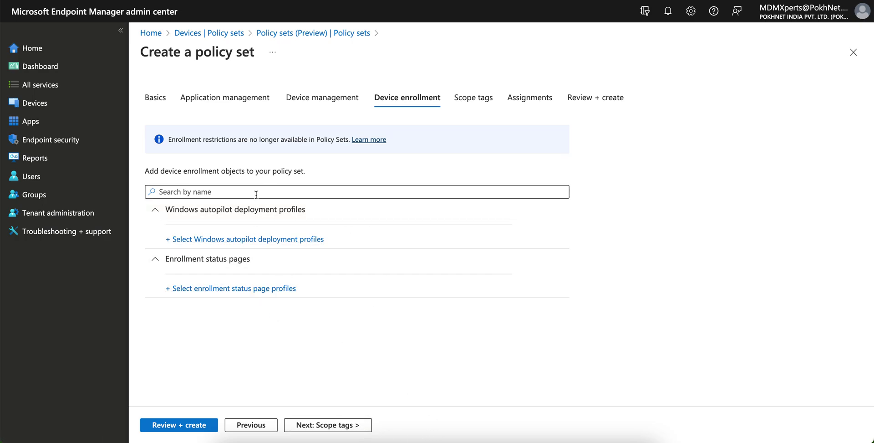
left_click(360, 423)
left_click(357, 424)
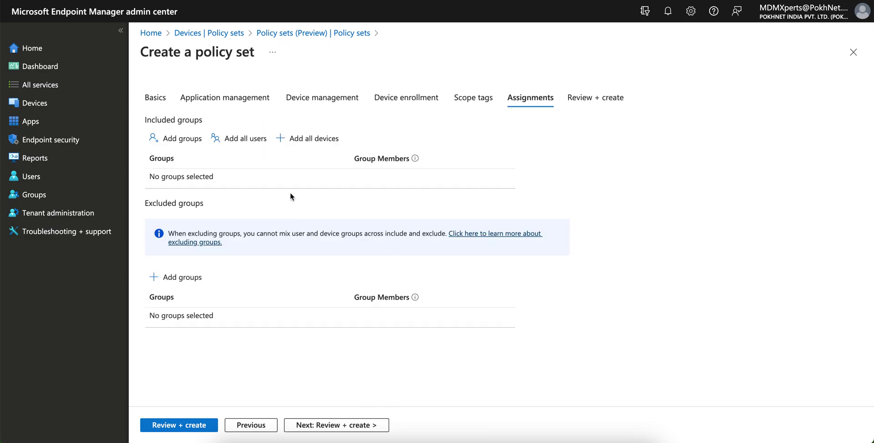
left_click(197, 145)
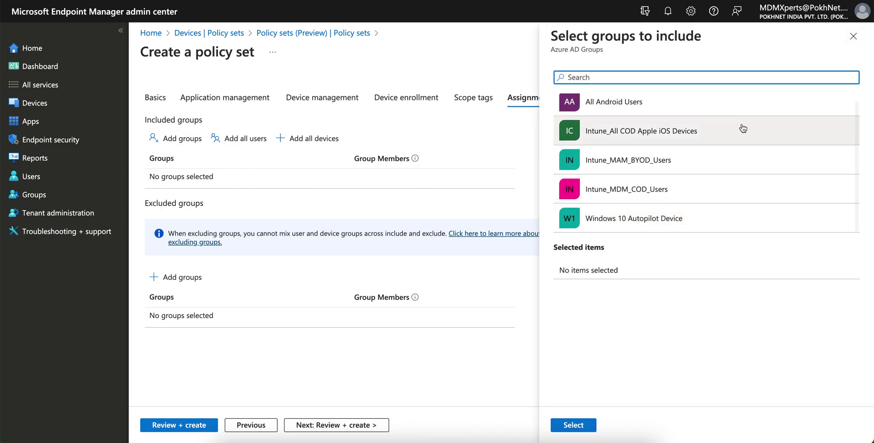
left_click(855, 37)
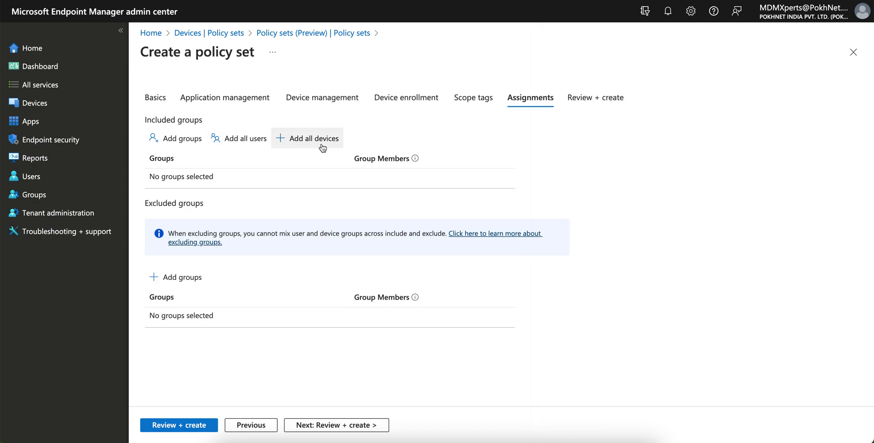
left_click(239, 139)
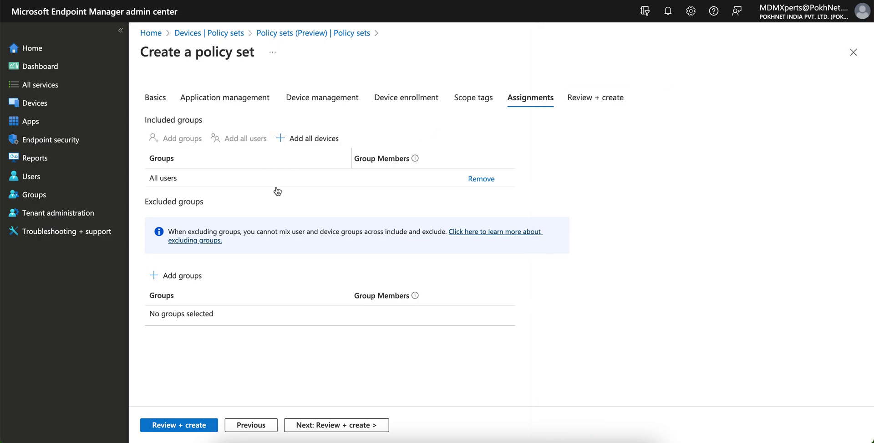
Leave the excluded groups empty, proceed to the review and create the policy set.
left_click(194, 280)
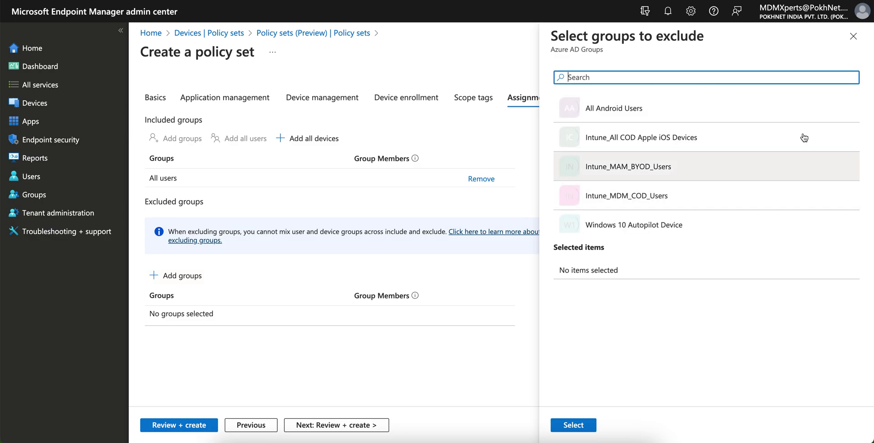
left_click(850, 40)
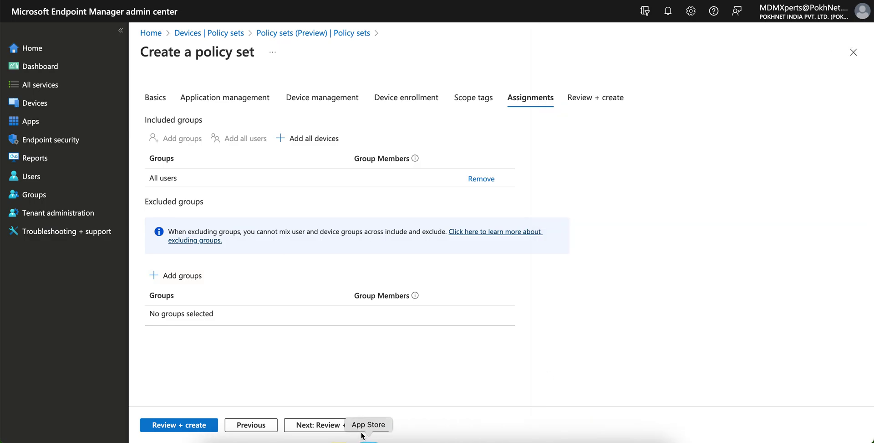
left_click(329, 424)
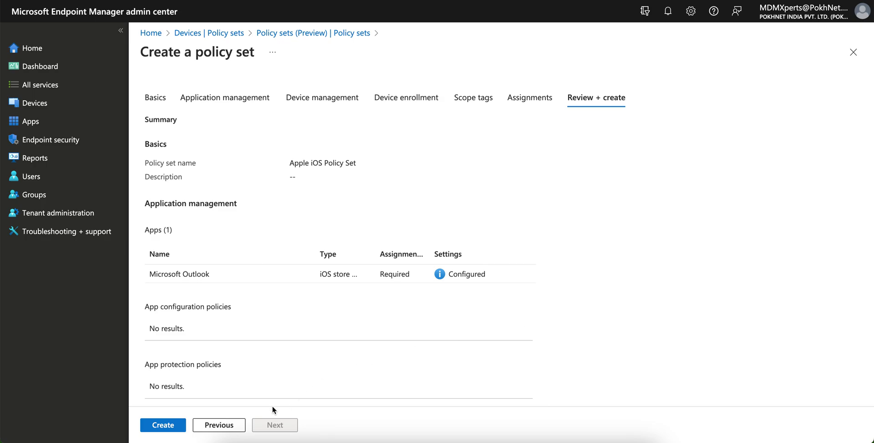
left_click(163, 424)
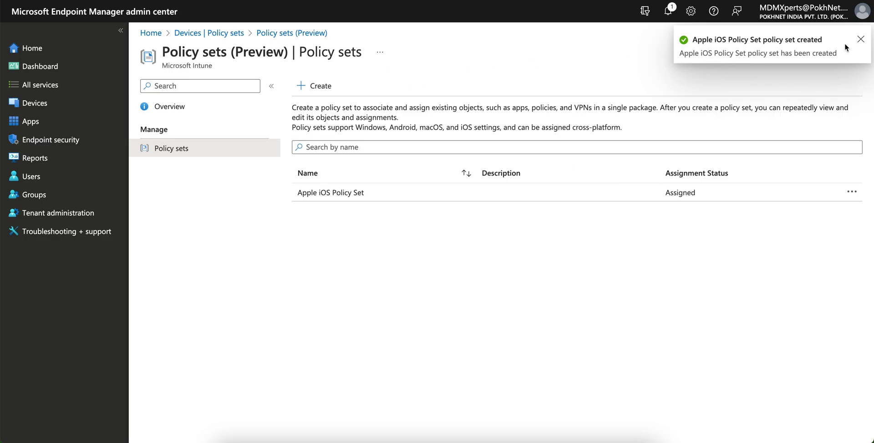
Dismiss the policy set creation message and check the notifications list.
left_click(859, 41)
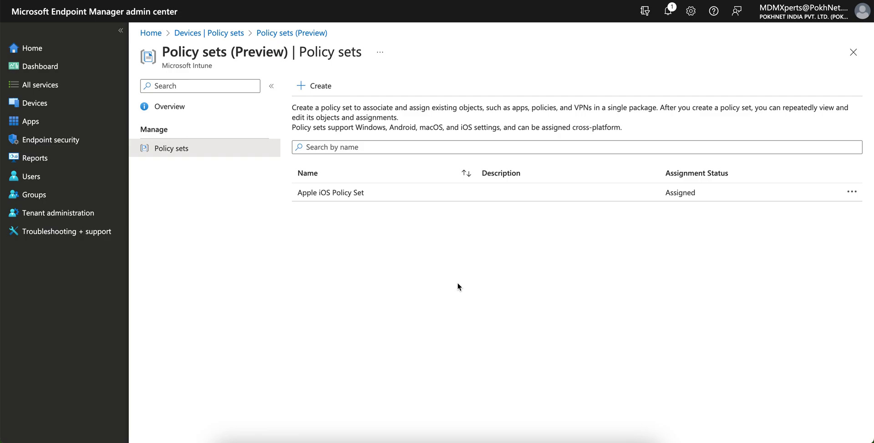
left_click(668, 11)
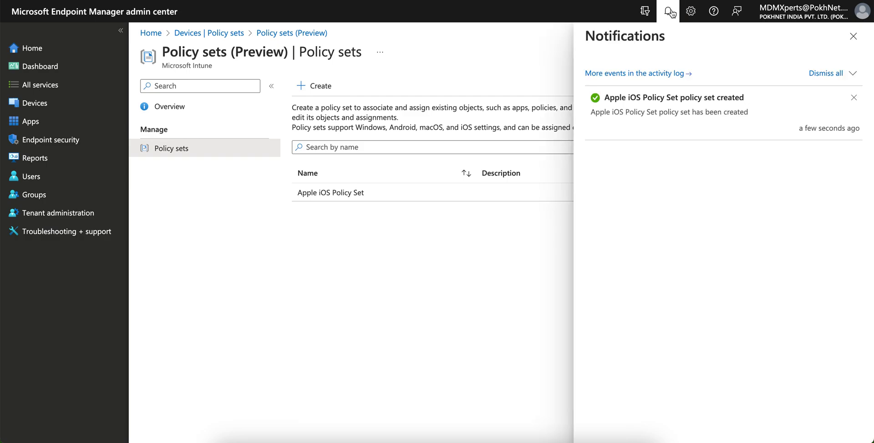
left_click(848, 41)
left_click(605, 271)
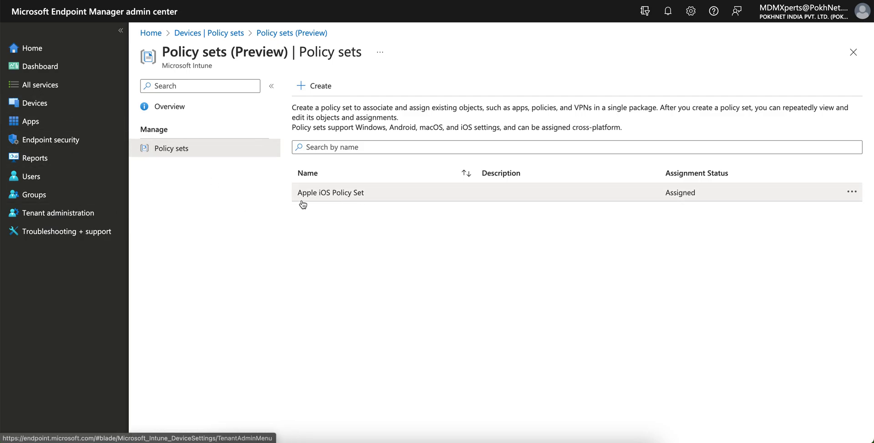
Review the Apple iOS Policy Set's properties, including its apps, device management and enrollment sections, and return to the policy sets list.
left_click(334, 194)
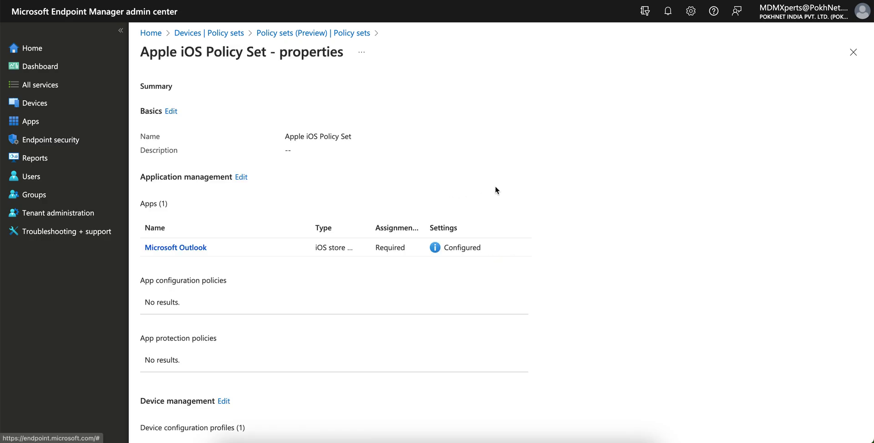
scroll(550, 213, "down", 5)
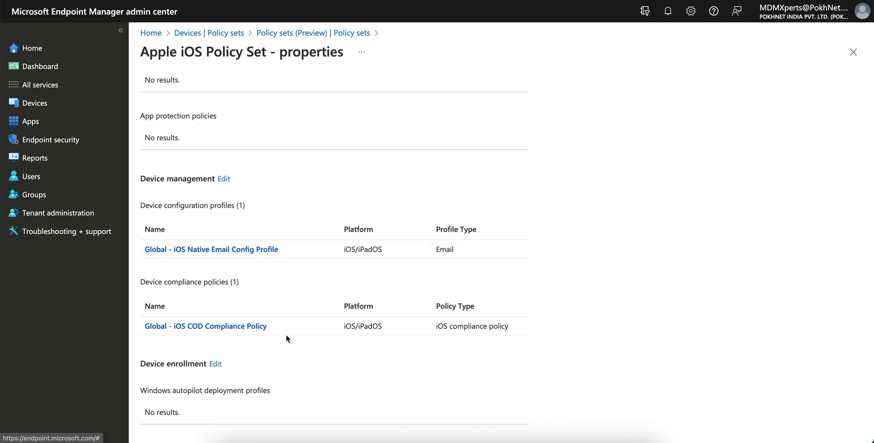
scroll(385, 345, "down", 4)
scroll(385, 345, "up", 3)
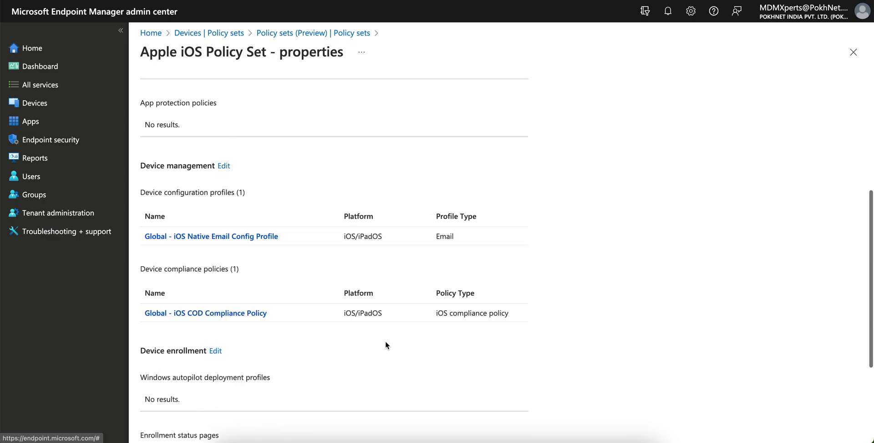
scroll(385, 345, "up", 5)
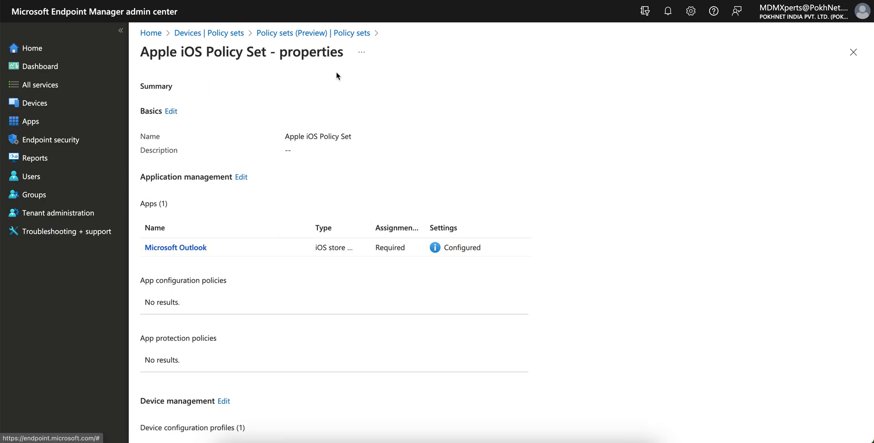
left_click(330, 33)
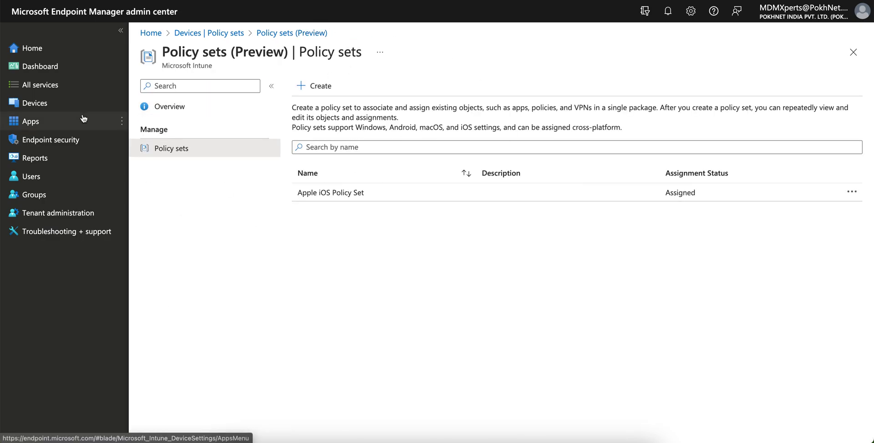